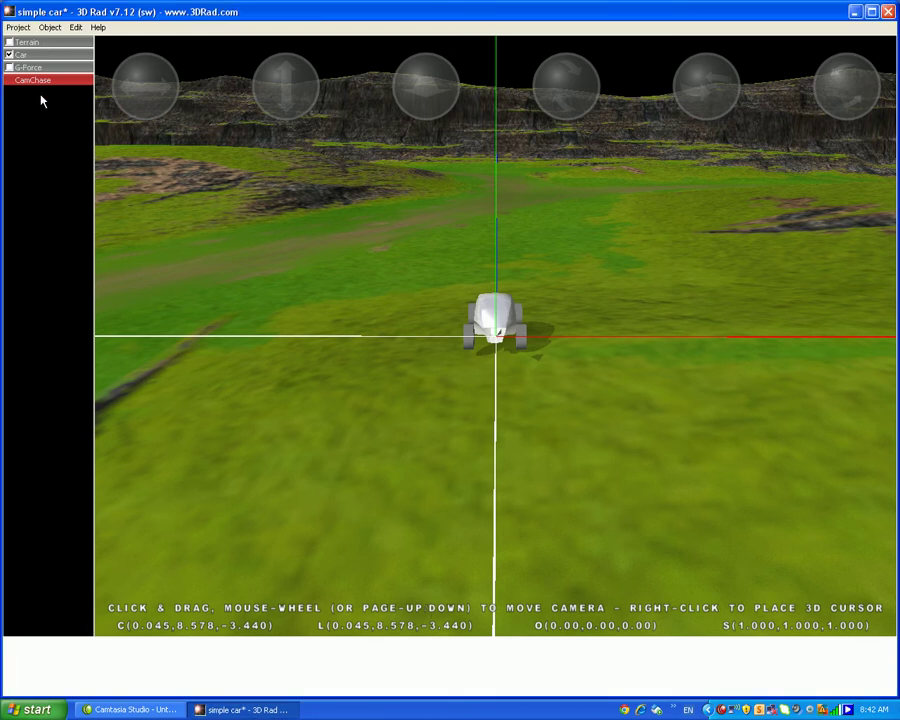
- Inspect the Terrain object, then return to the car's CamChase view
left_click(55, 47)
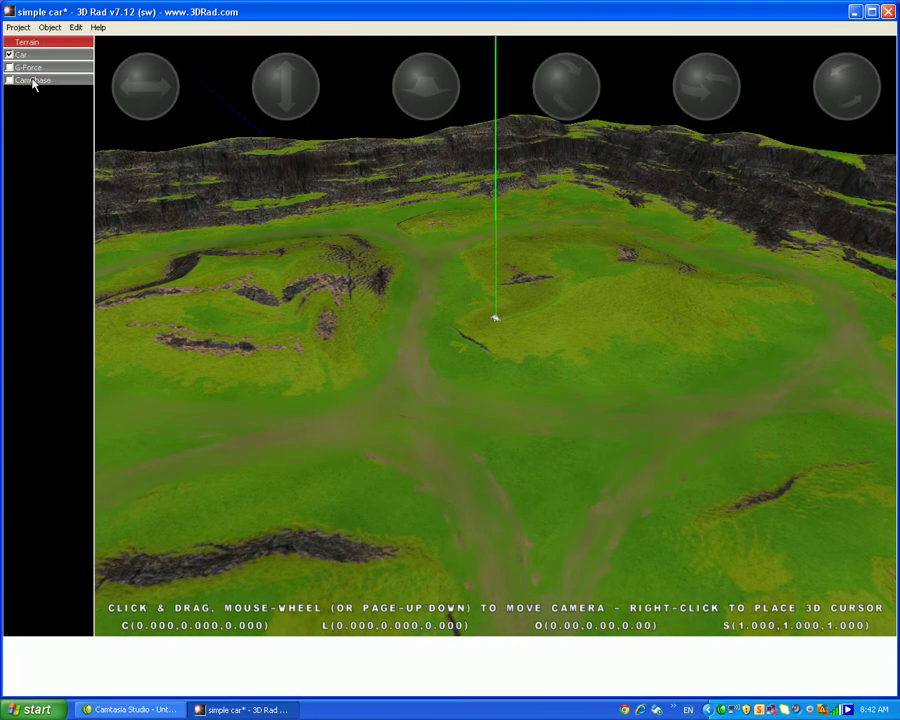
left_click(34, 82)
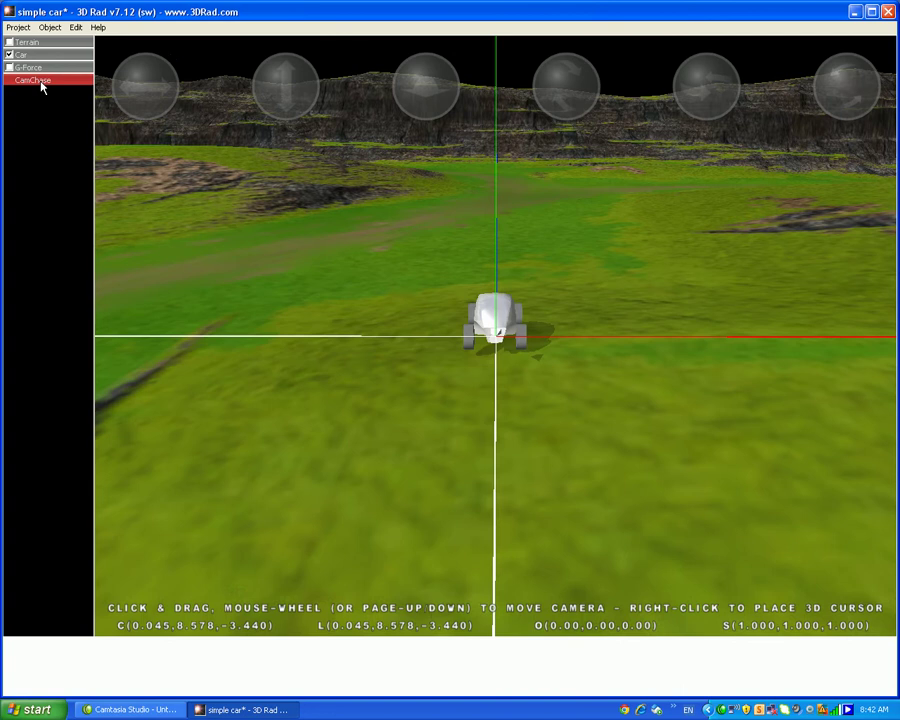
- Add a second Car object to the scene from Car.jpg
left_click(48, 30)
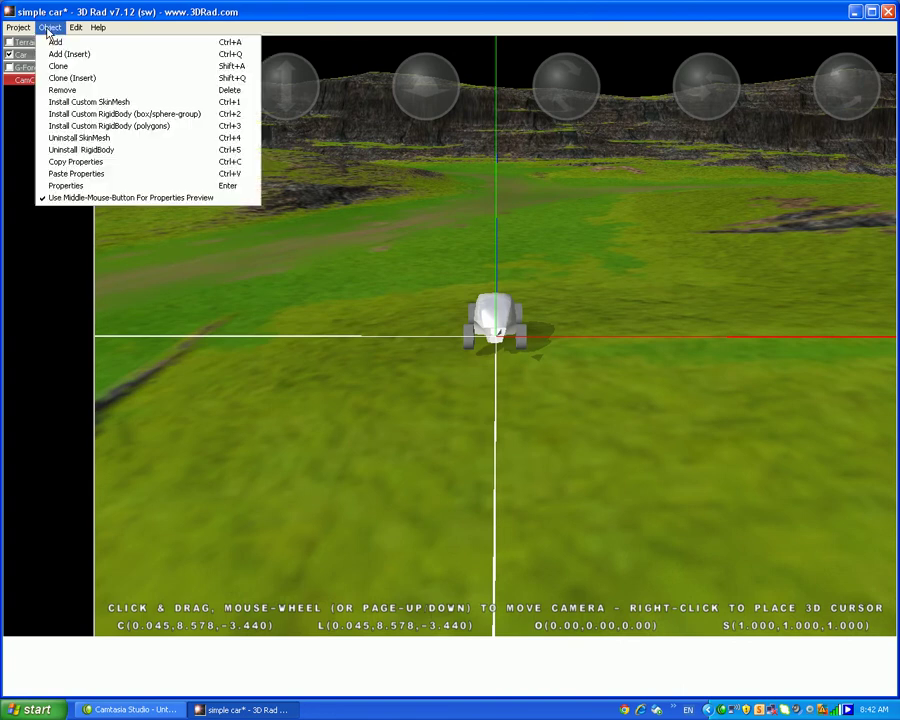
left_click(55, 43)
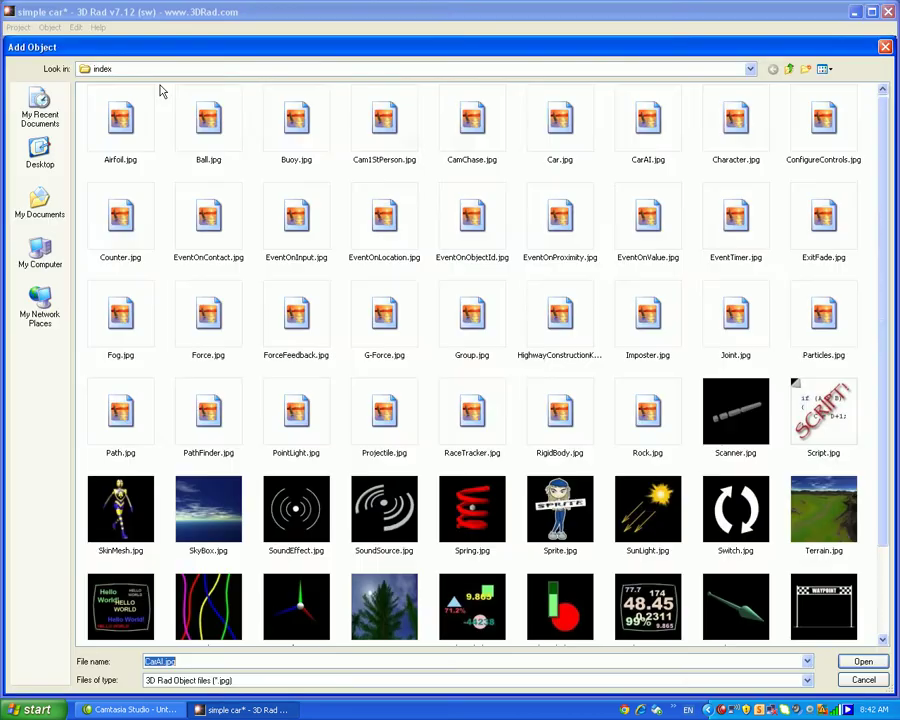
double_click(545, 120)
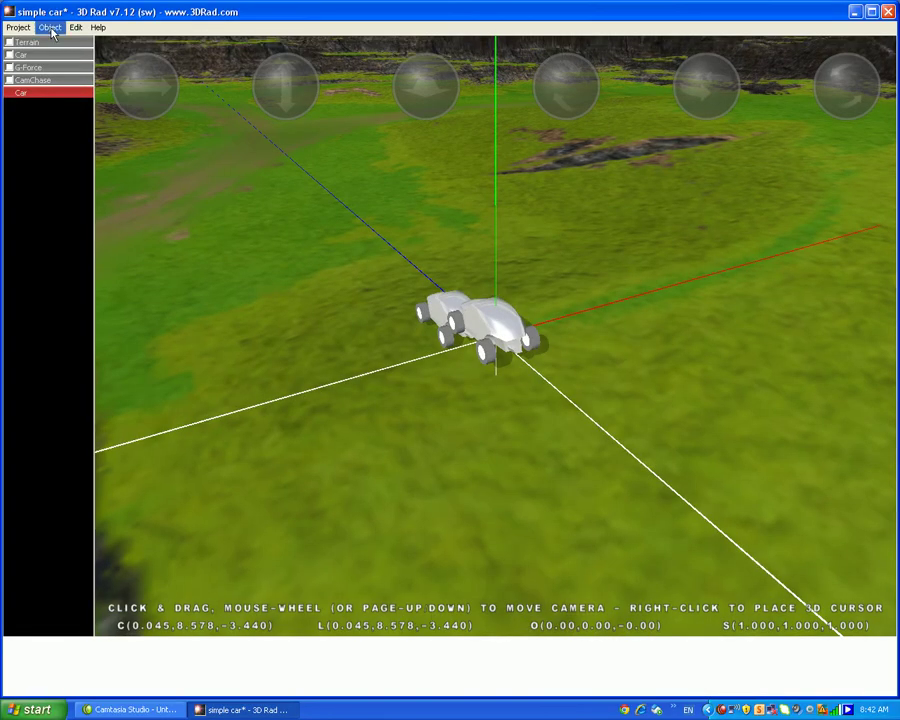
- Re-enable Terrain, Car and G-Force, then move and rotate the new car away from the first
left_click(9, 42)
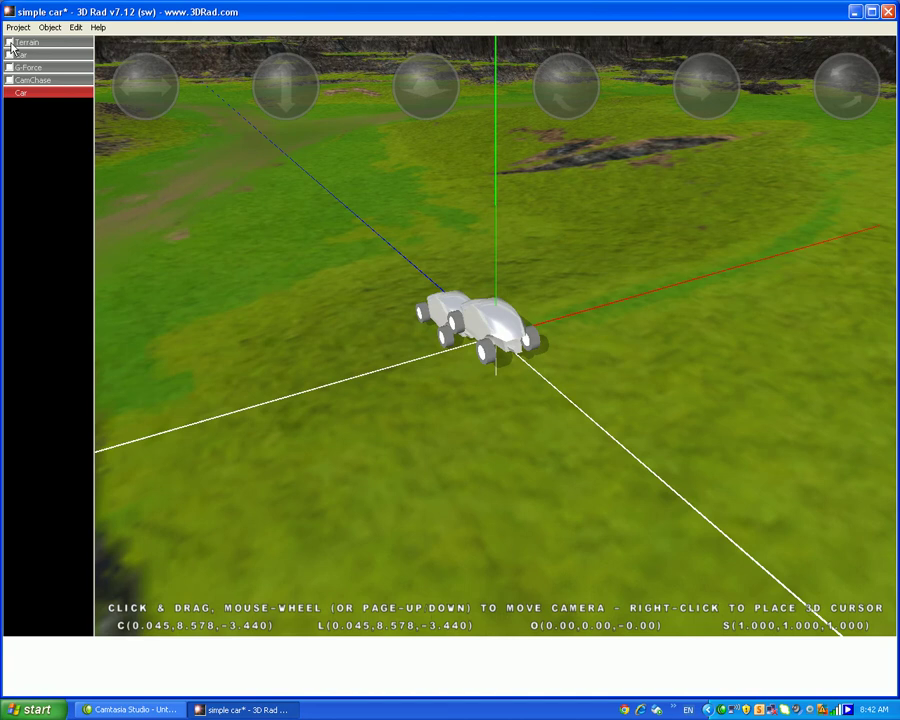
left_click(9, 54)
left_click(9, 67)
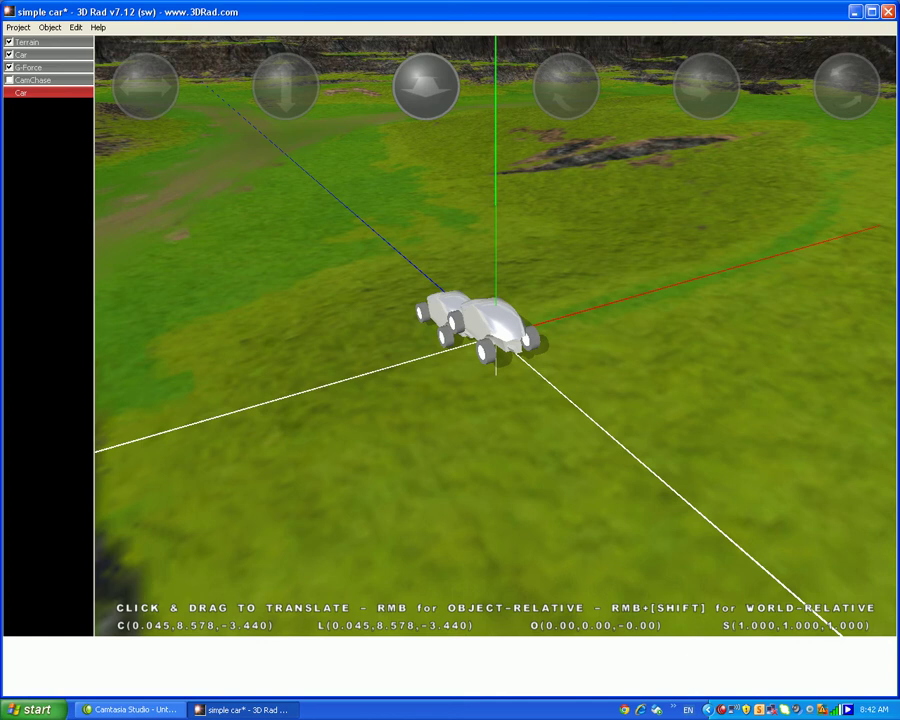
left_click_drag(428, 82, 437, 40)
mouse_move(150, 88)
left_mouse_down()
mouse_move(140, 88)
mouse_move(150, 88)
left_mouse_up()
left_click_drag(699, 84, 699, 84)
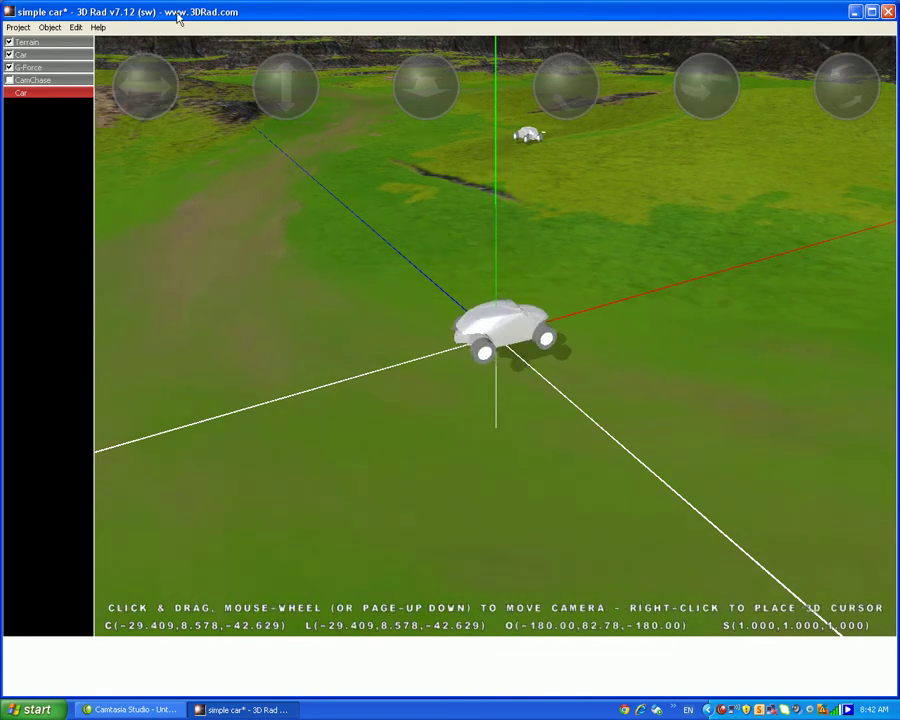
- Add a CarAI object from CarAI.jpg and open the first car's properties for renaming to 'Car - player'
left_click(55, 35)
left_click(45, 40)
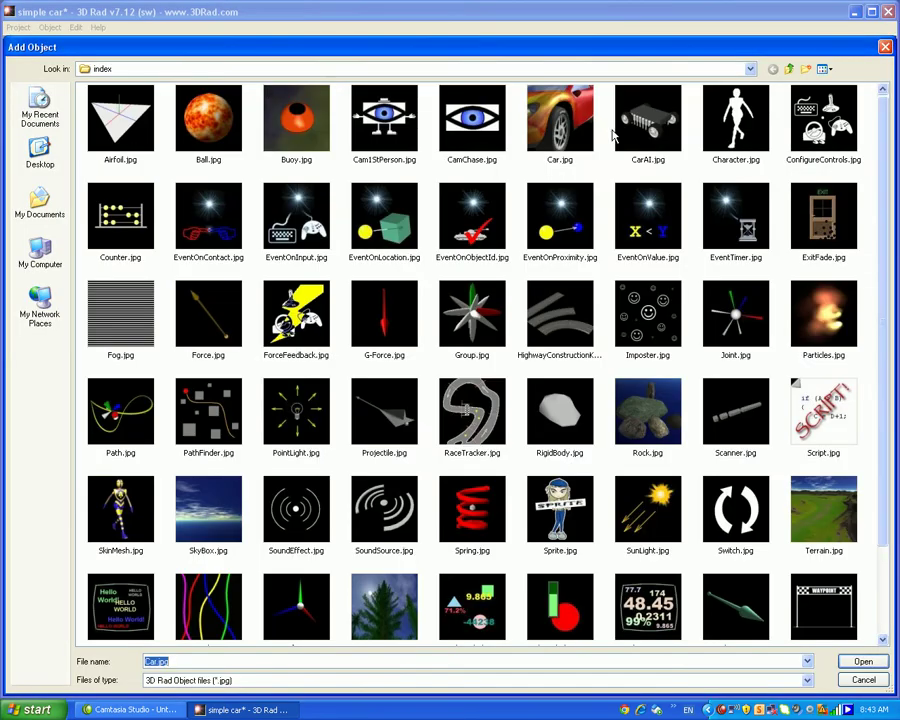
double_click(647, 125)
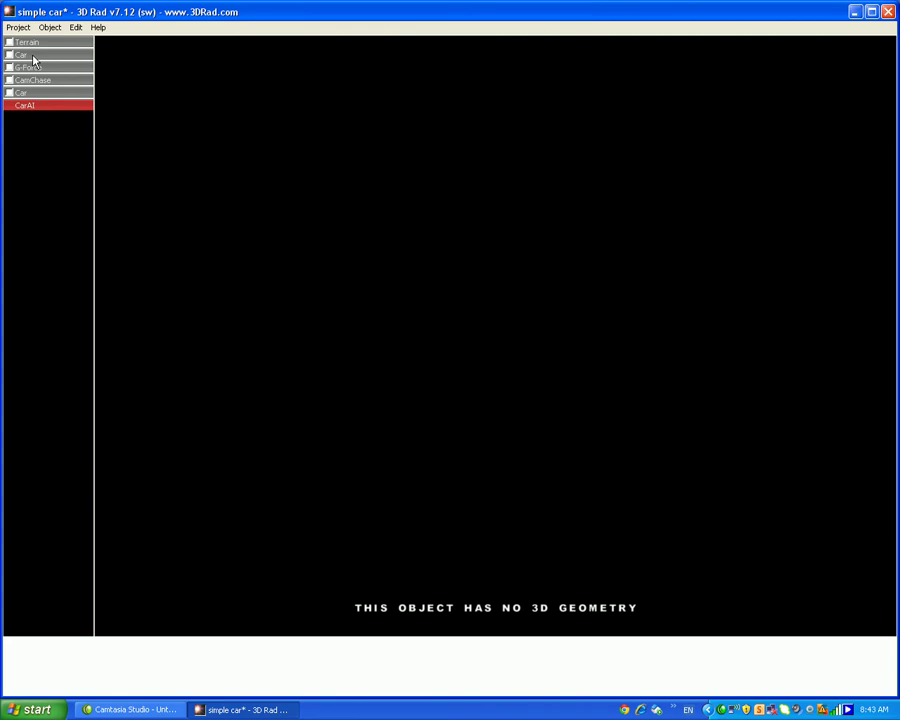
double_click(32, 57)
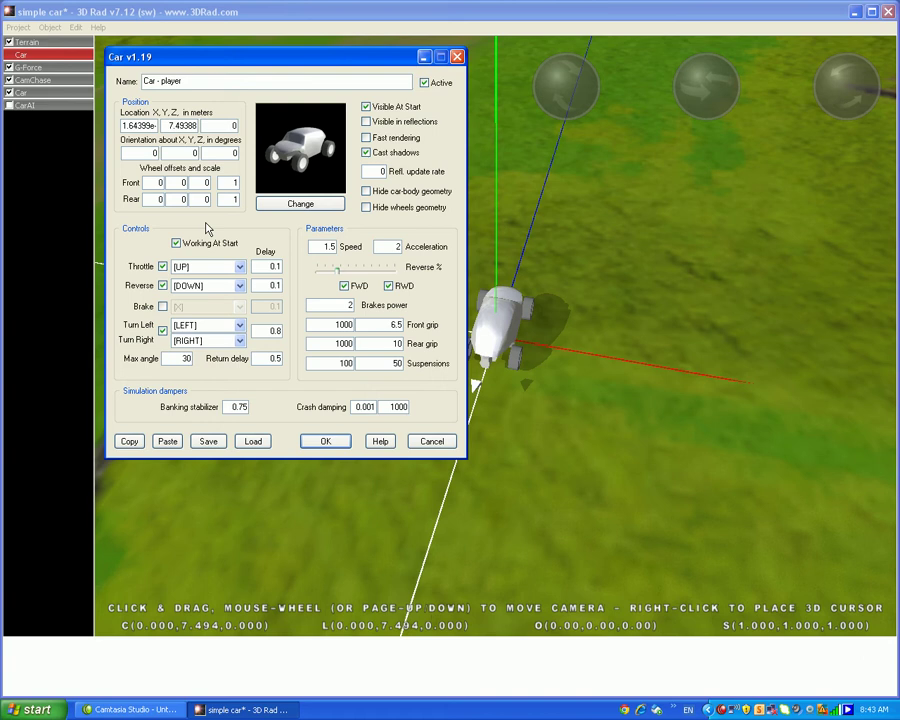
- Confirm 'Car - player', then rename the second car to 'Car - opponent'
left_click(324, 441)
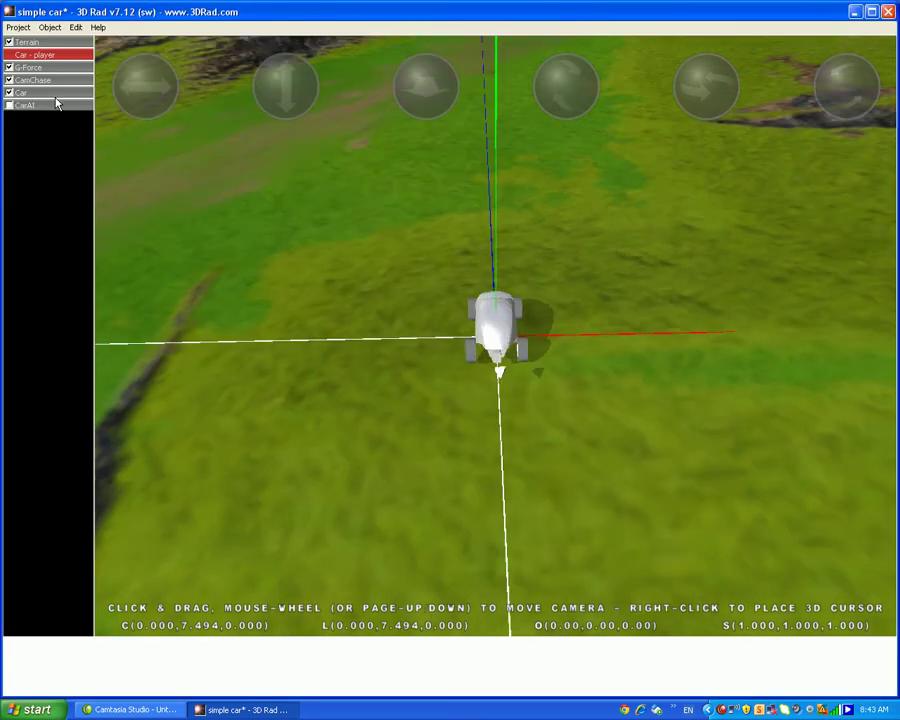
double_click(61, 93)
left_click(196, 82)
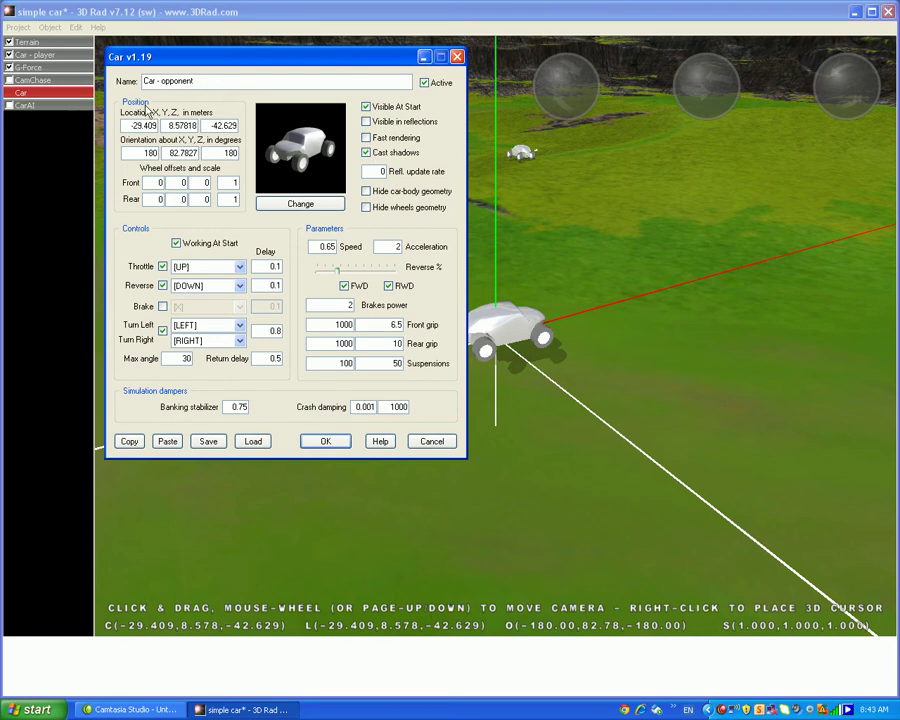
left_click(341, 447)
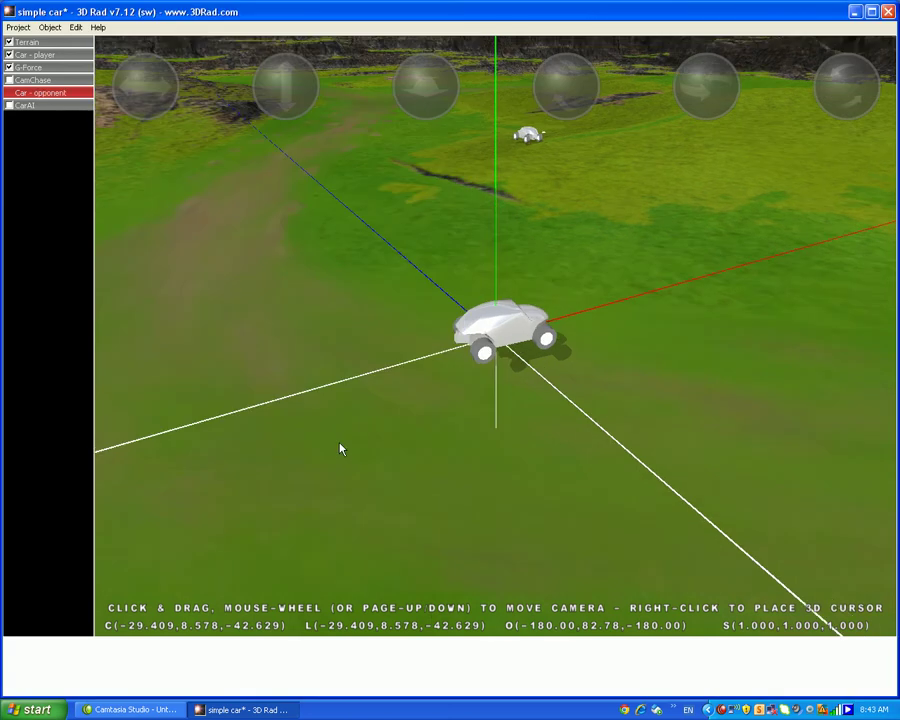
- Turn off throttle, reverse and steering key controls for Car - opponent and apply
double_click(34, 97)
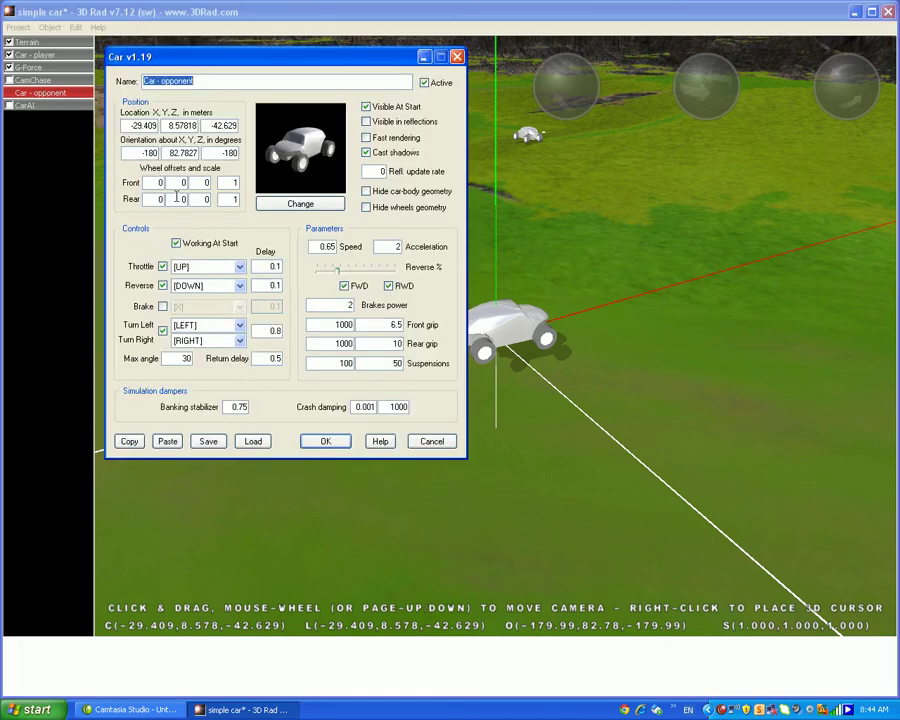
left_click(164, 268)
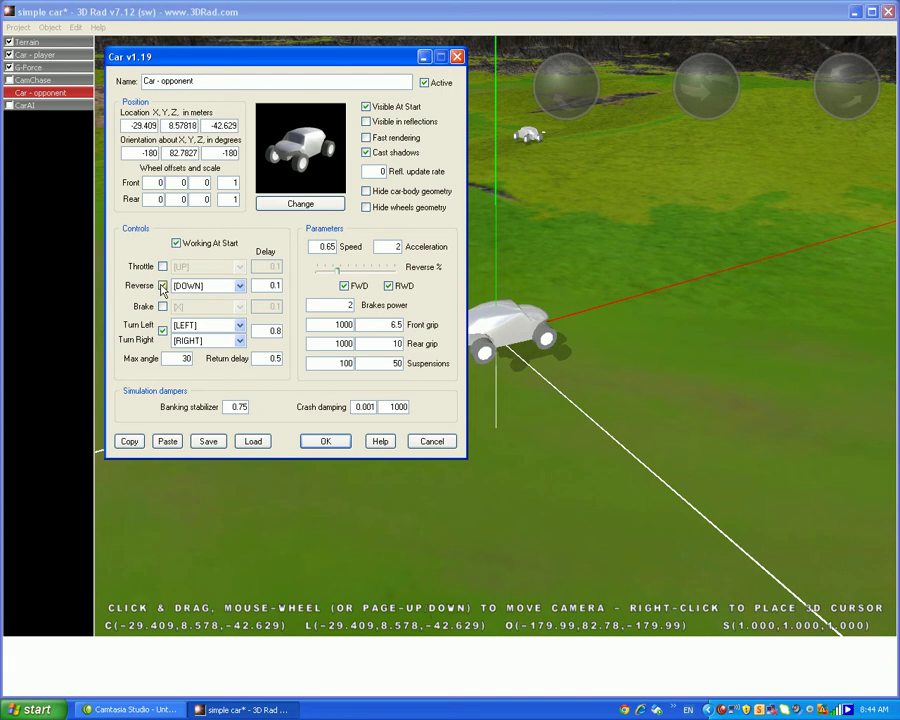
left_click(163, 287)
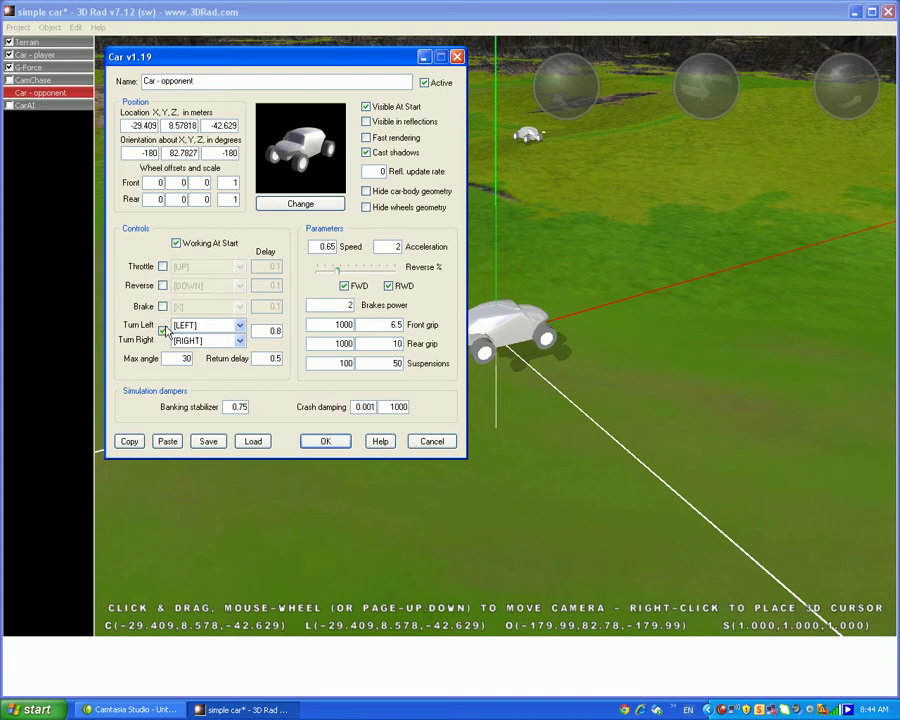
left_click(164, 330)
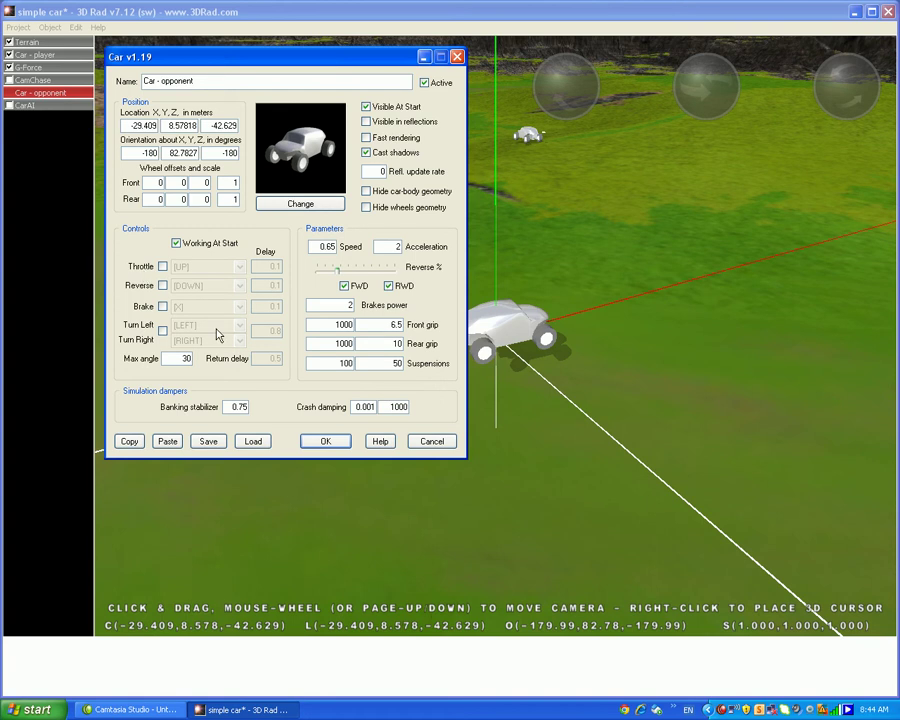
left_click(328, 443)
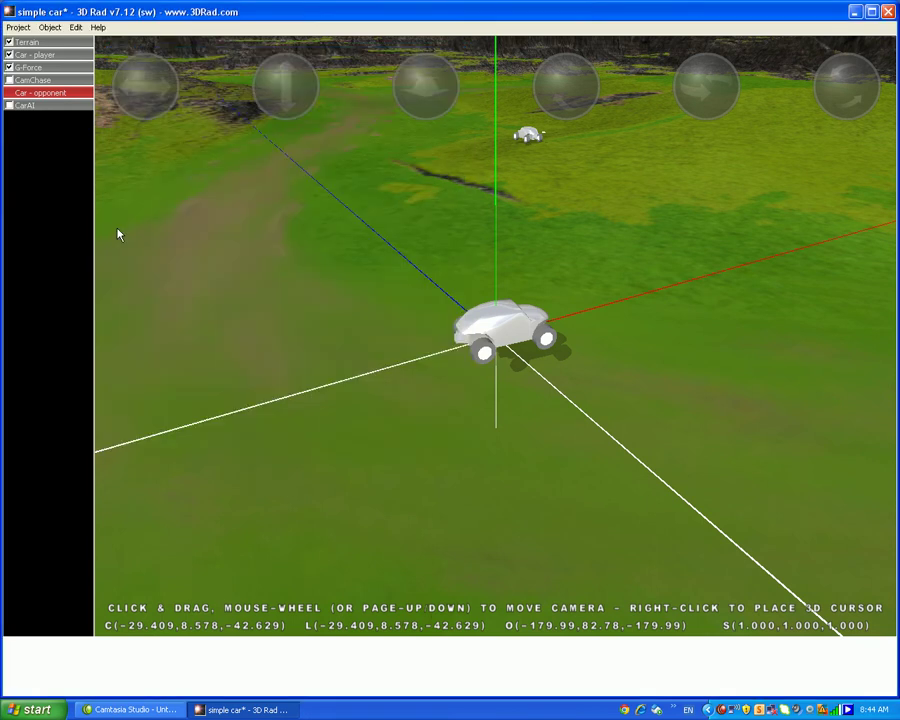
- Set the CarAI object's A.I. Mode to Target
double_click(37, 107)
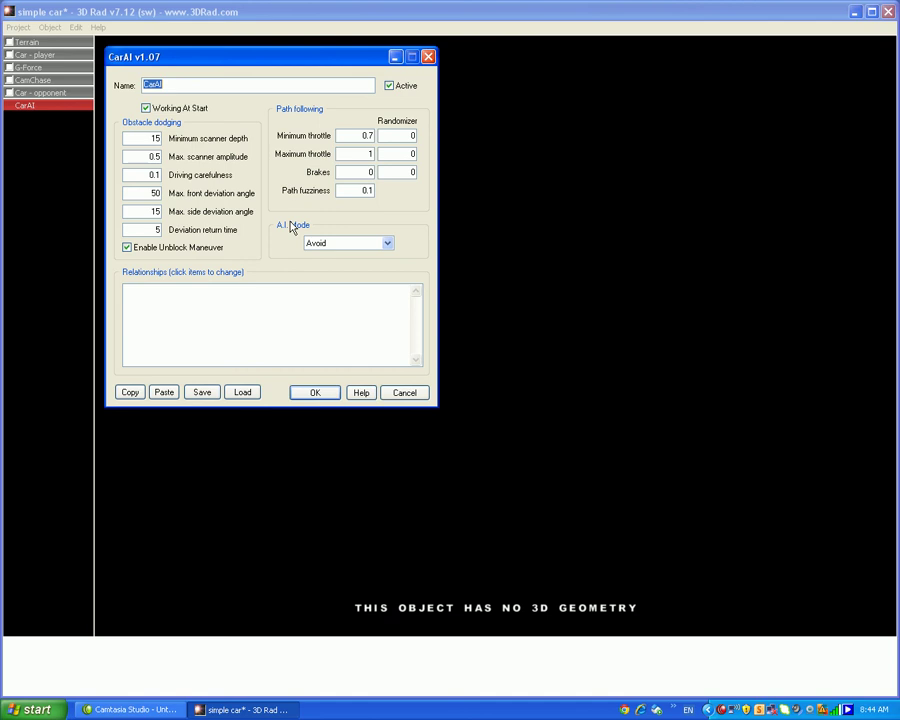
left_click(388, 245)
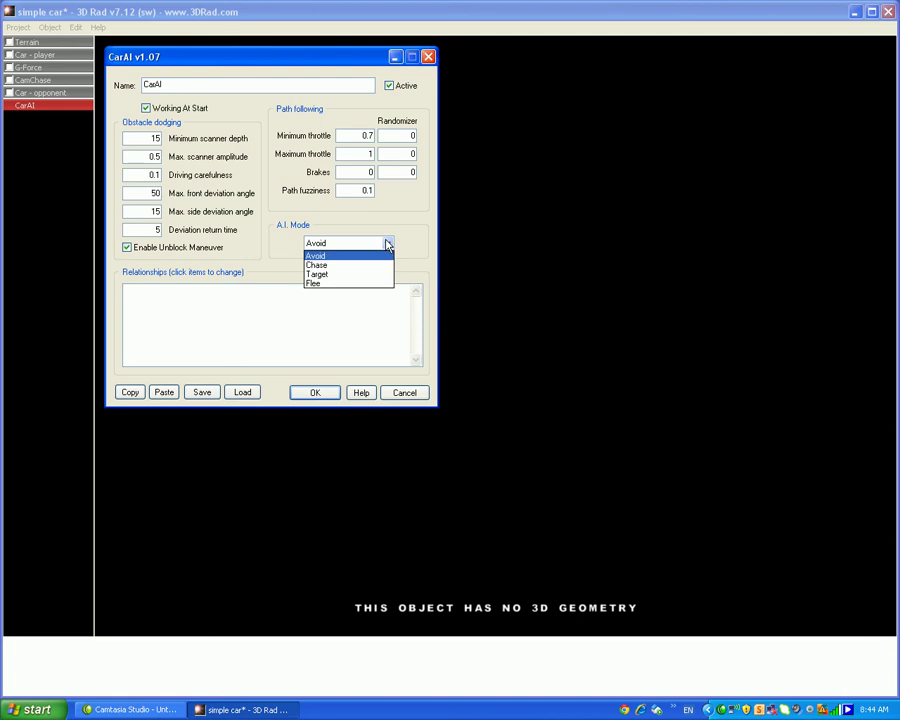
left_click(325, 275)
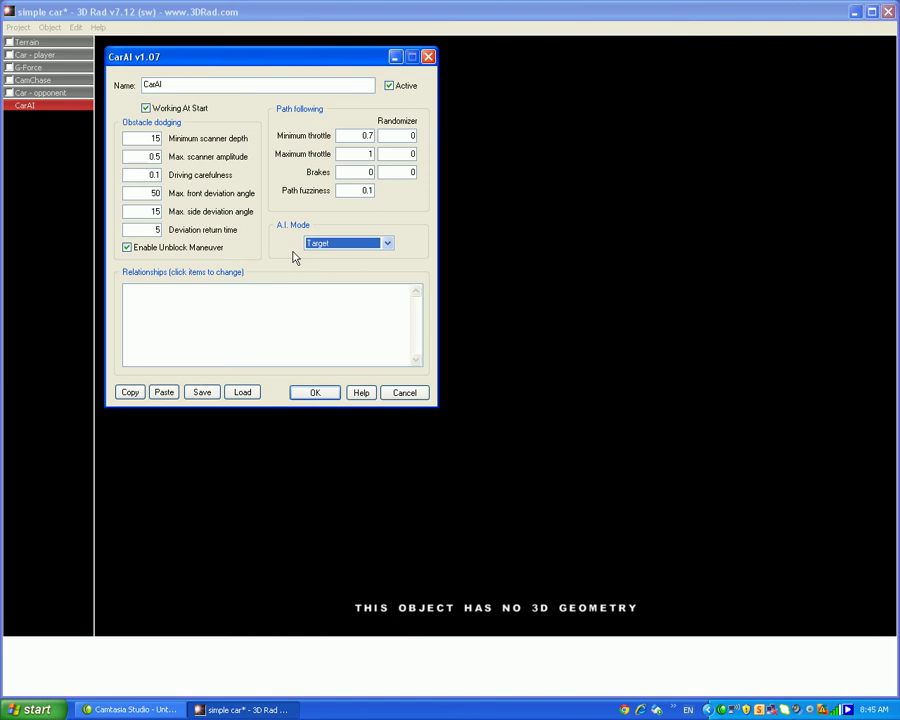
left_click(314, 394)
- Apply Target mode and link both Car - opponent and Car - player to CarAI
left_click(324, 395)
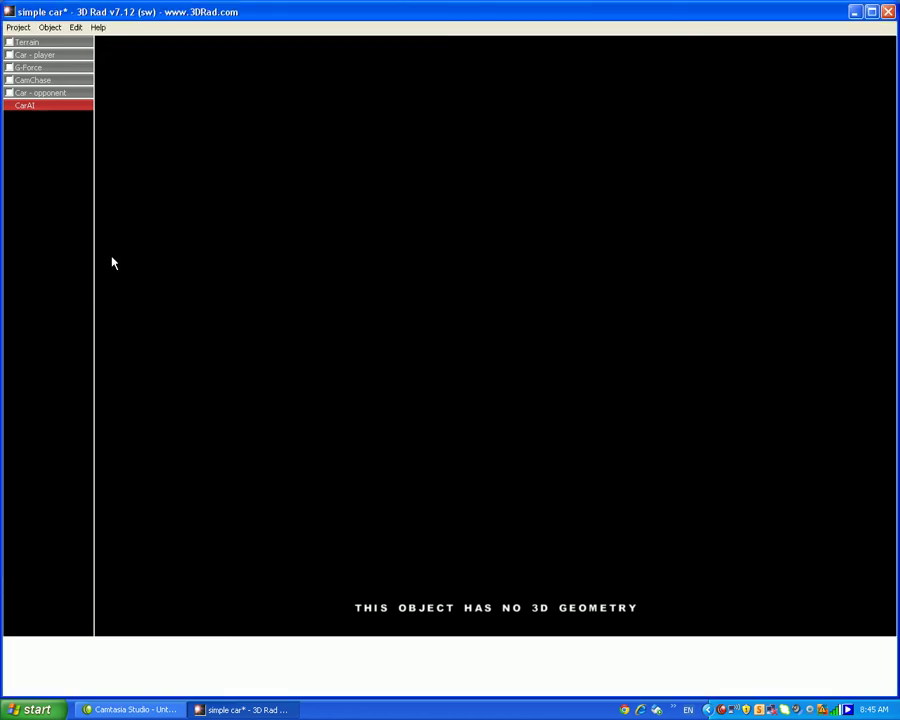
left_click(9, 93)
left_click(9, 55)
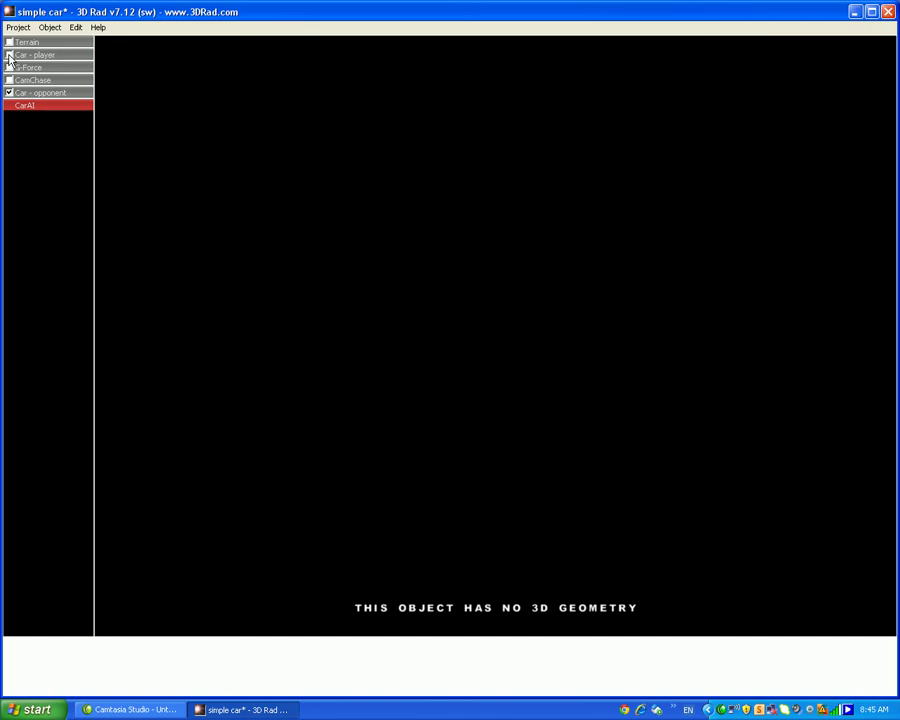
double_click(48, 106)
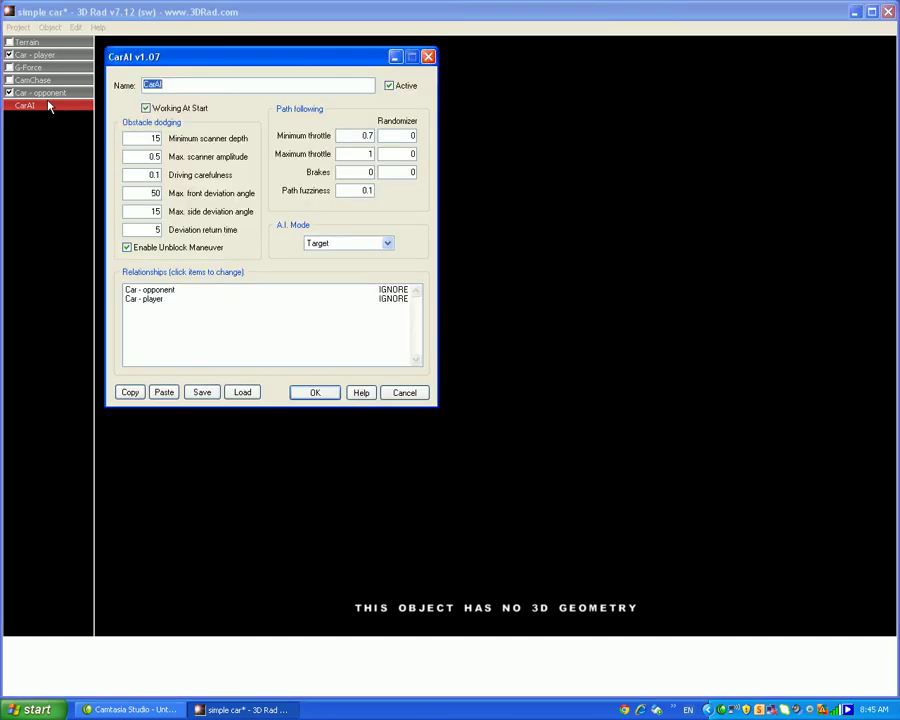
- Set Car - opponent as DRIVABLE VEHICLE and Car - player as OBSTACLE/TARGET
left_click(399, 294)
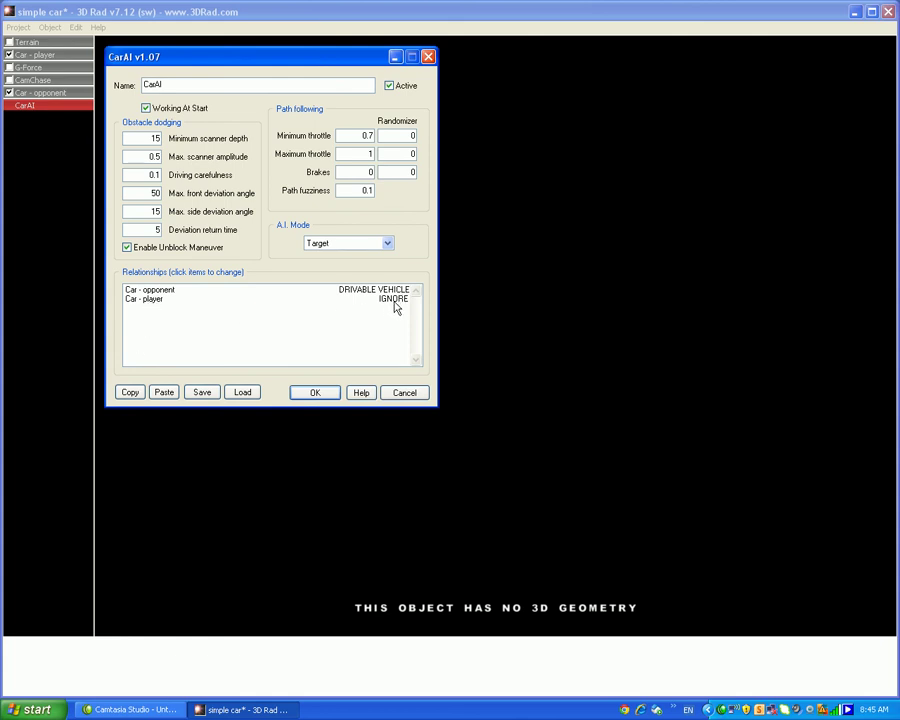
left_click(394, 300)
left_click(394, 300)
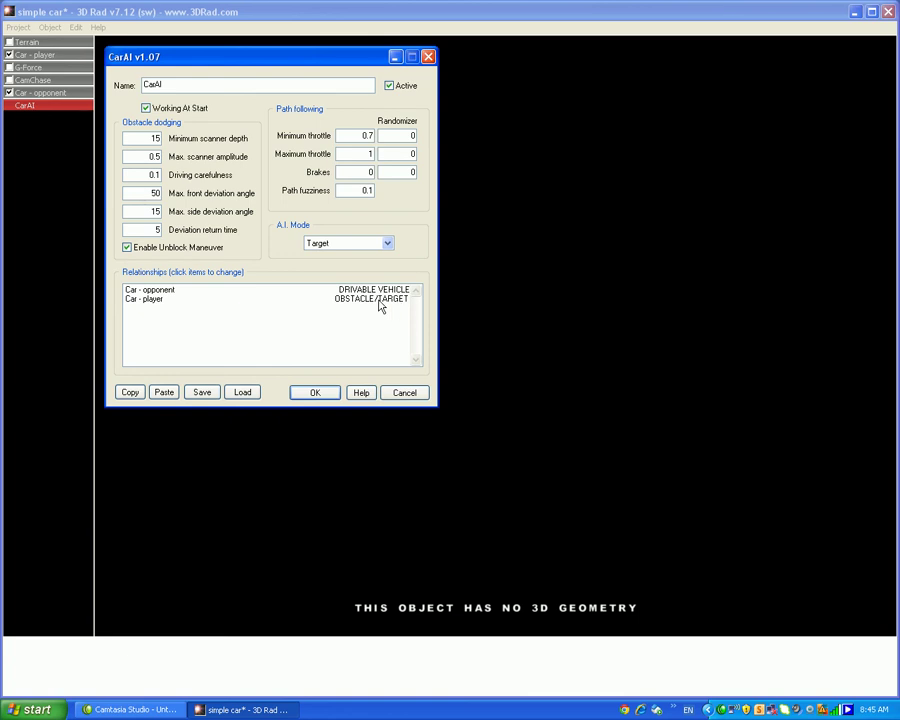
left_click(316, 393)
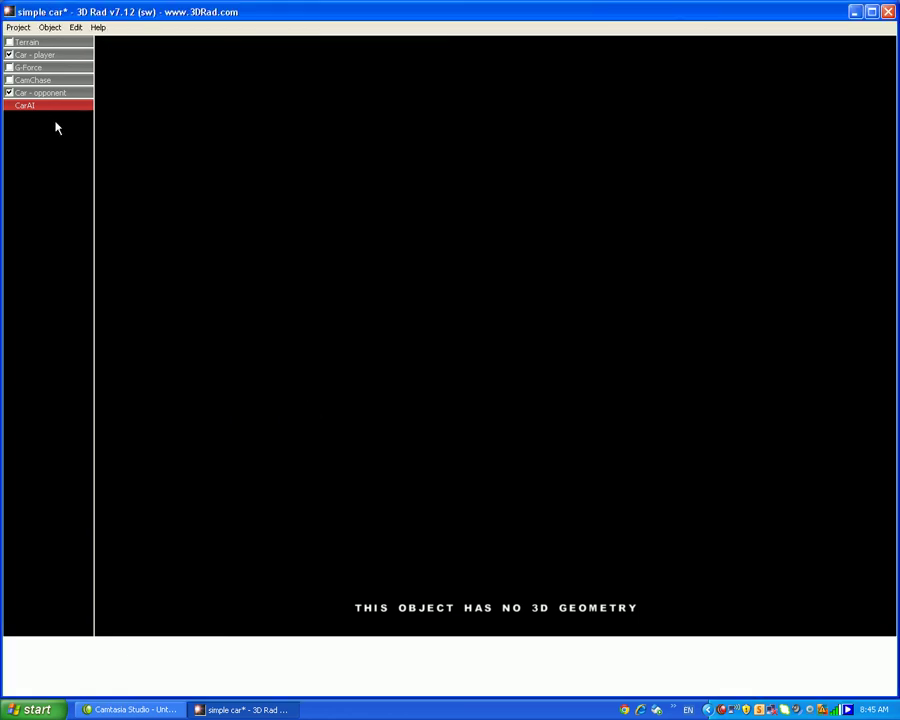
- Change Car - opponent's Speed from 0.65 to 1.5
double_click(52, 93)
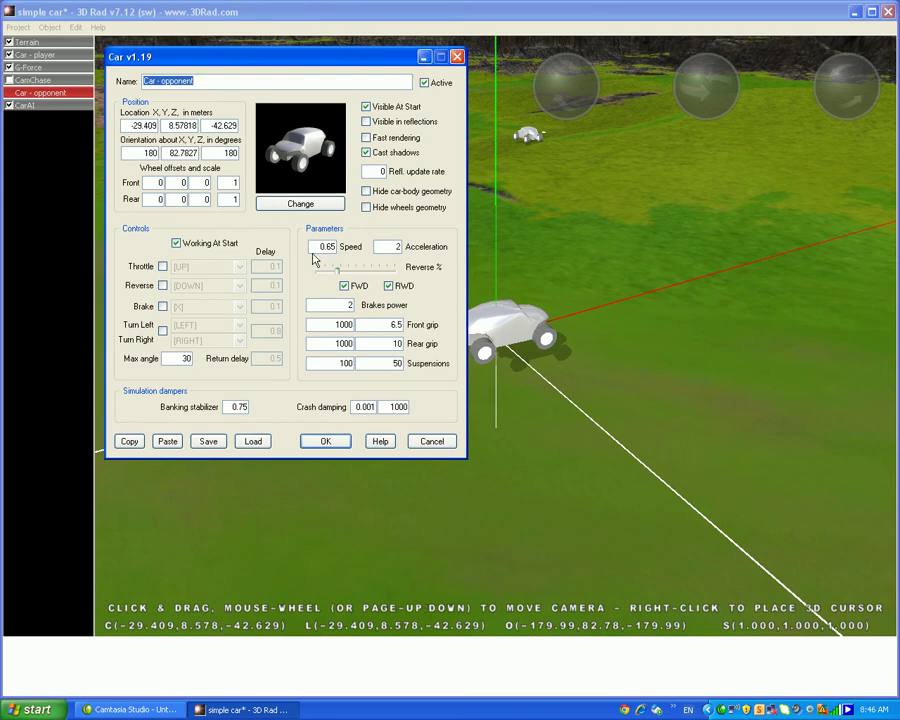
double_click(317, 246)
key("BackSpace")
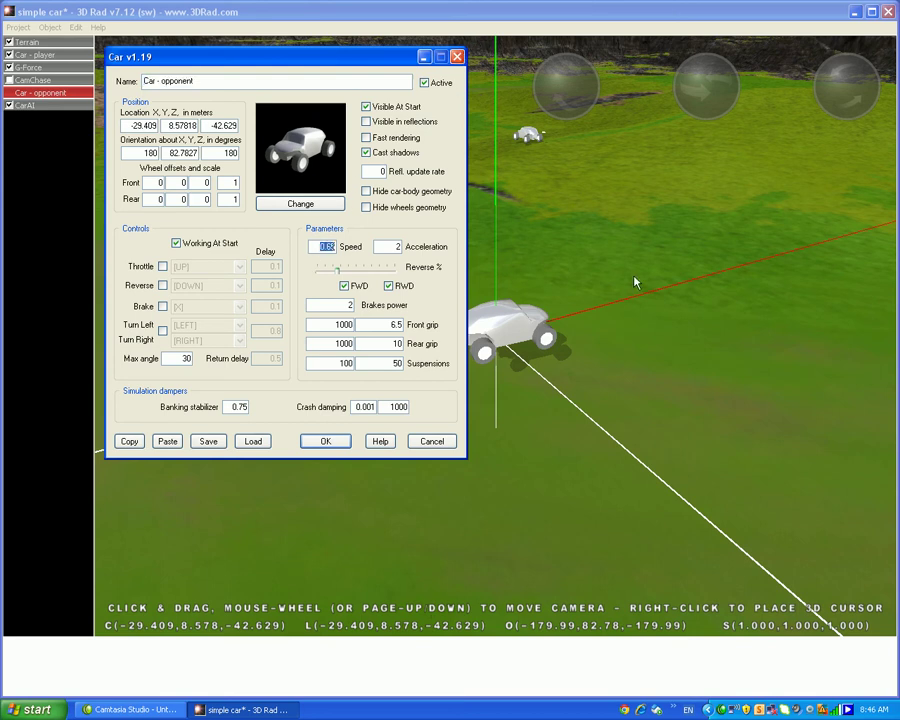
type("1.5")
left_click(325, 442)
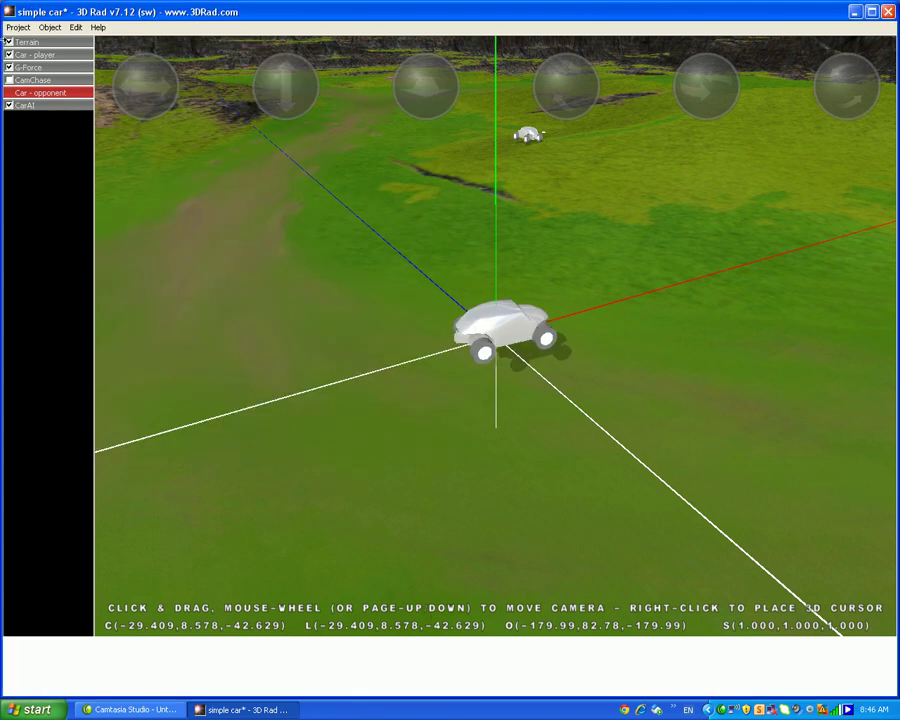
- Select CarAI and play the project to watch the opponent chase the player
left_click(30, 105)
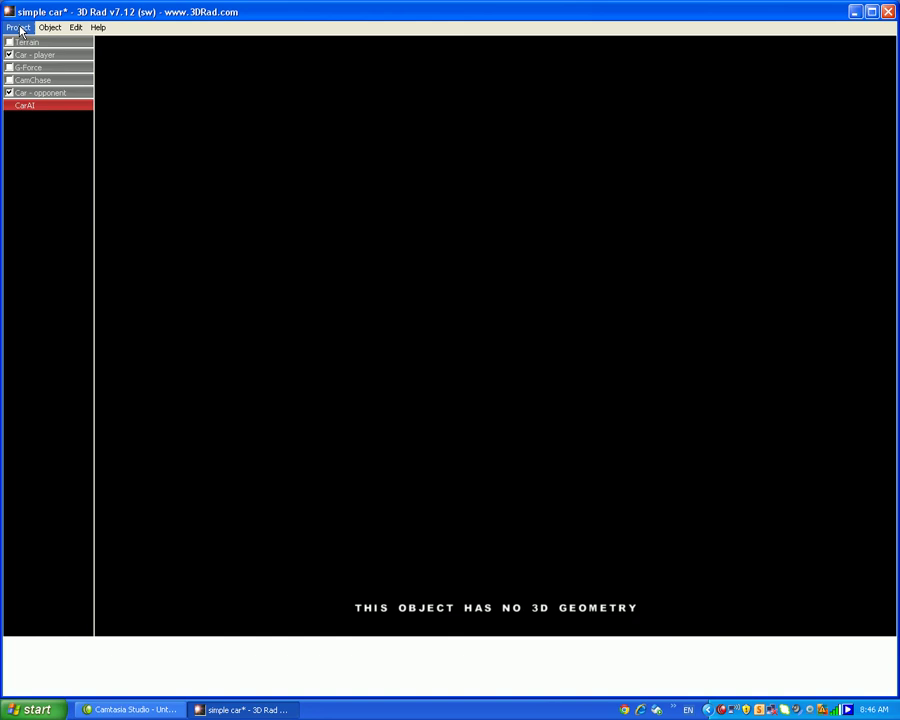
left_click(20, 28)
left_click(60, 125)
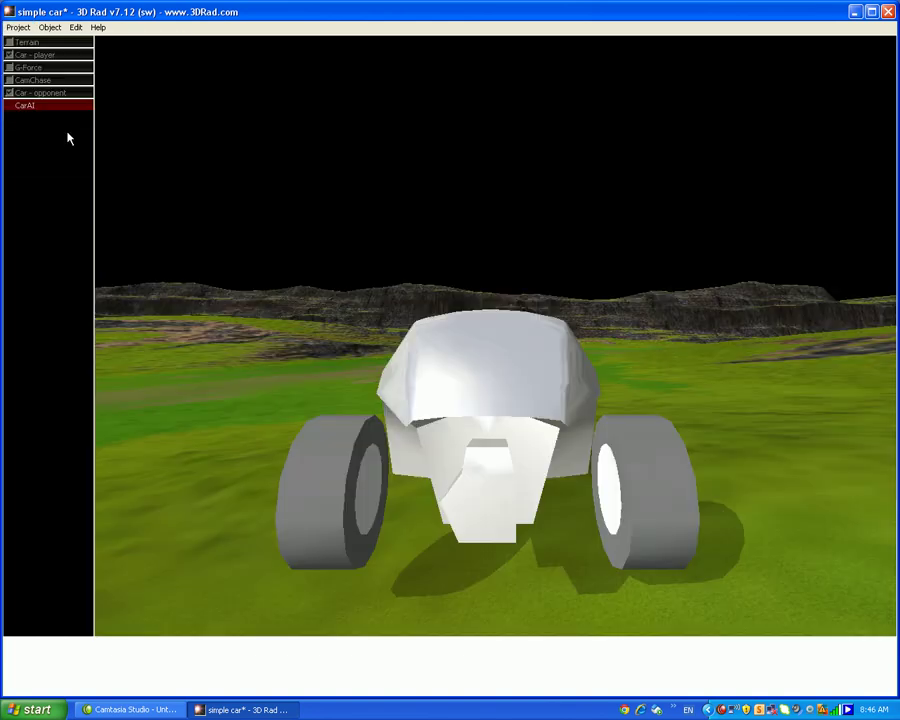